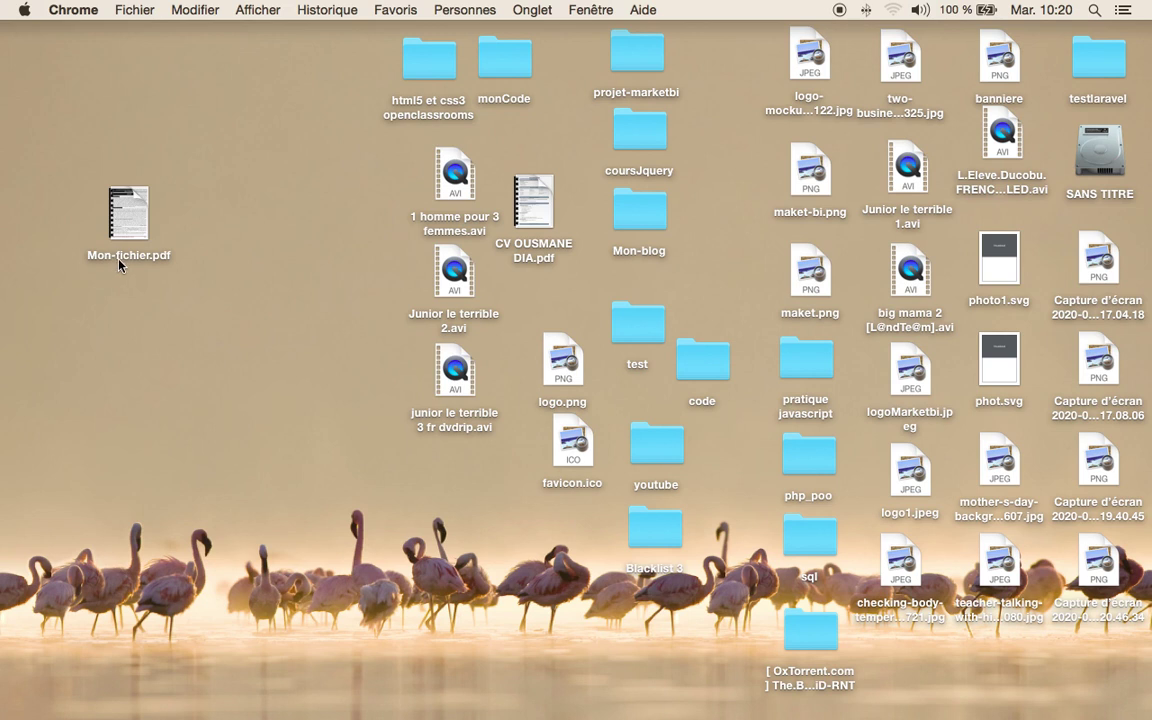
Step: Display the file information of Mon-fichier.pdf on the desktop to check its size
{"action": "right_click", "coordinate": [126, 206]}
{"action": "left_click", "coordinate": [173, 287]}
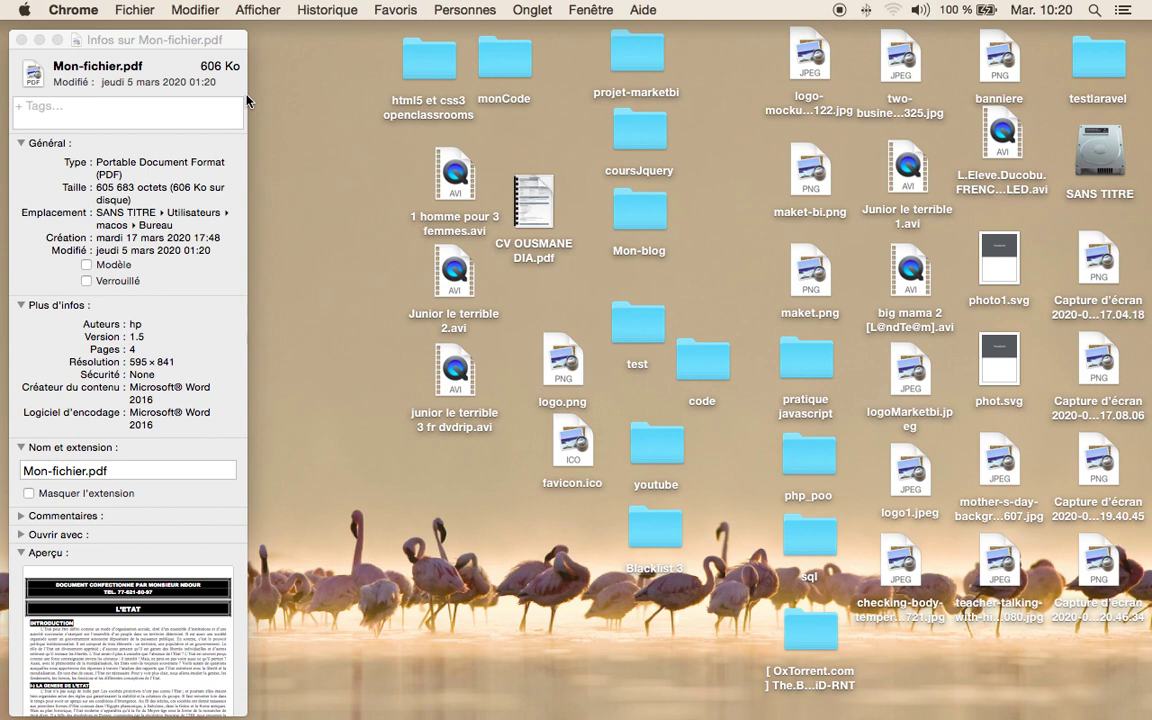
{"action": "left_click", "coordinate": [320, 192]}
Step: Switch to Chrome and load google.com in a new tab
{"action": "mouse_move", "coordinate": [437, 708]}
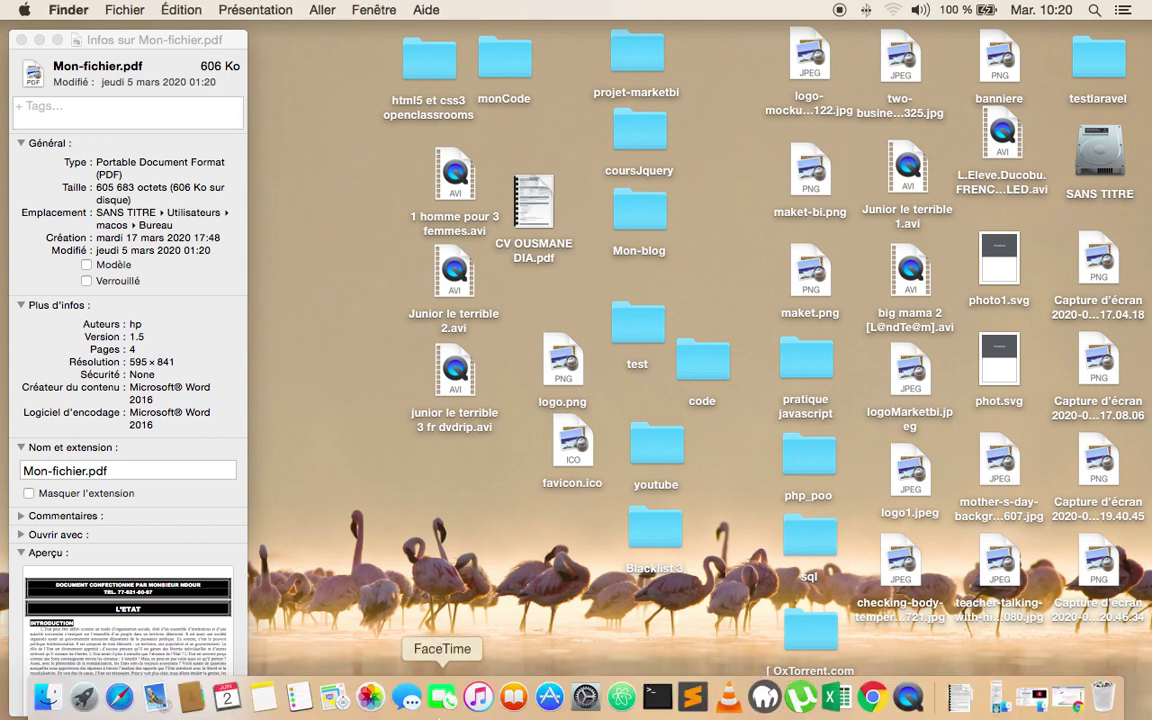
{"action": "left_click", "coordinate": [872, 697]}
{"action": "left_click", "coordinate": [521, 43]}
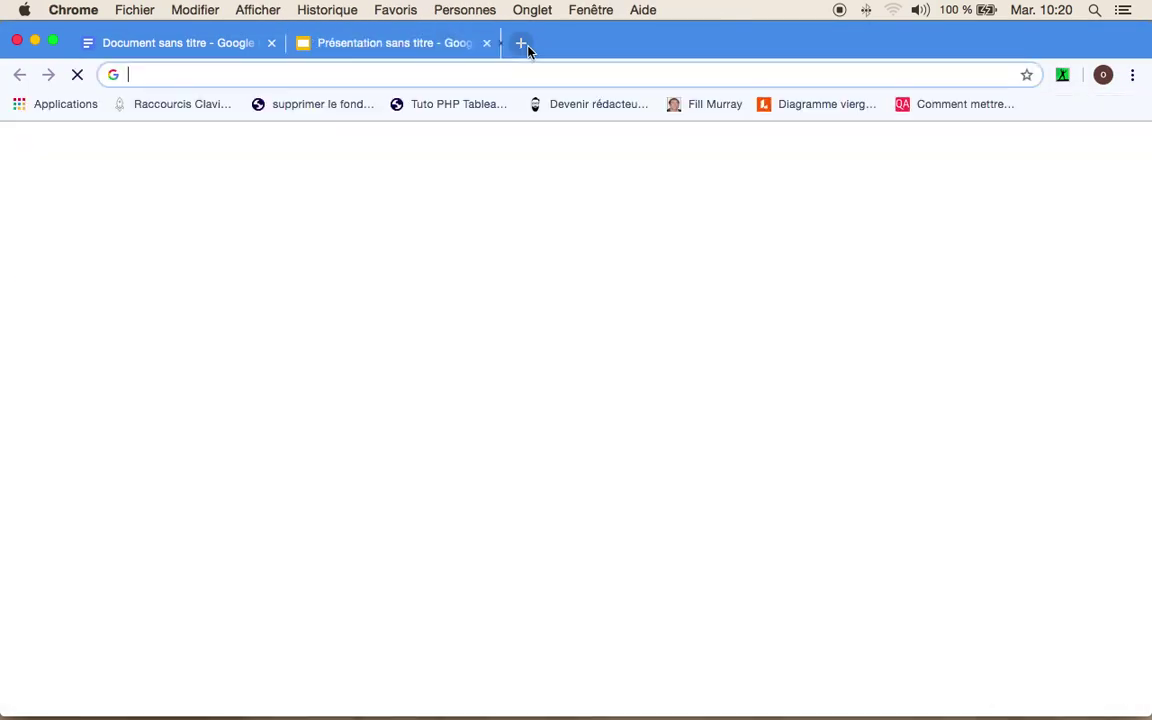
{"action": "type", "text": "go"}
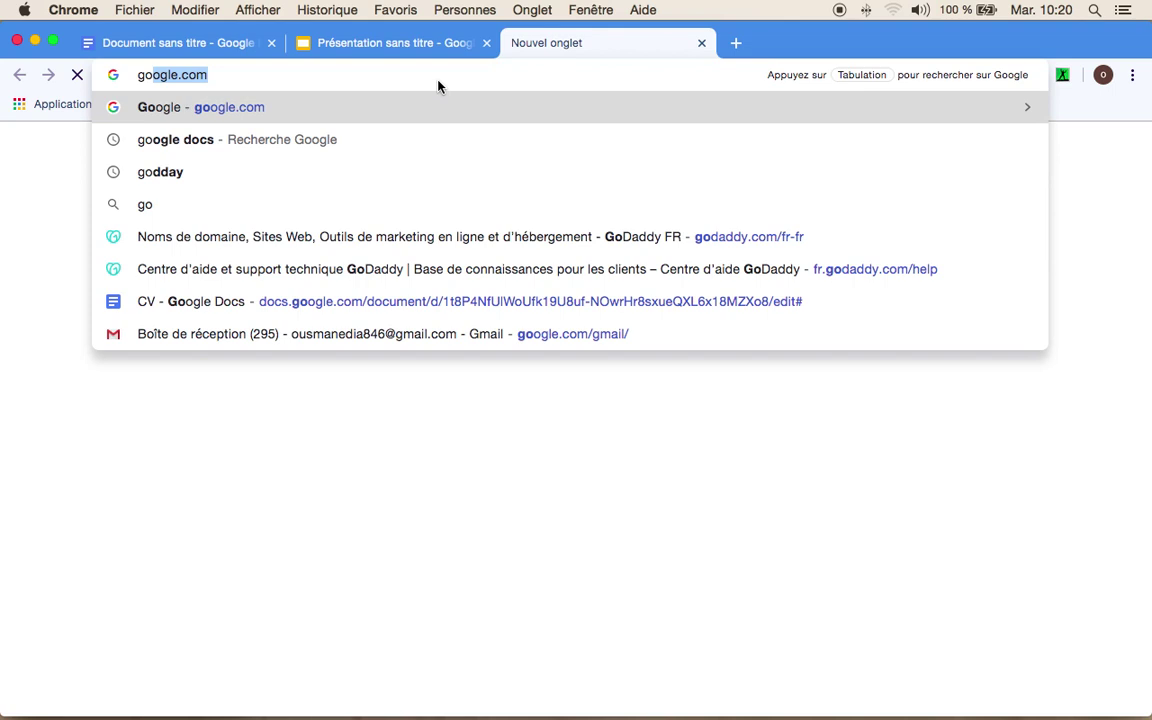
{"action": "key", "text": "Return"}
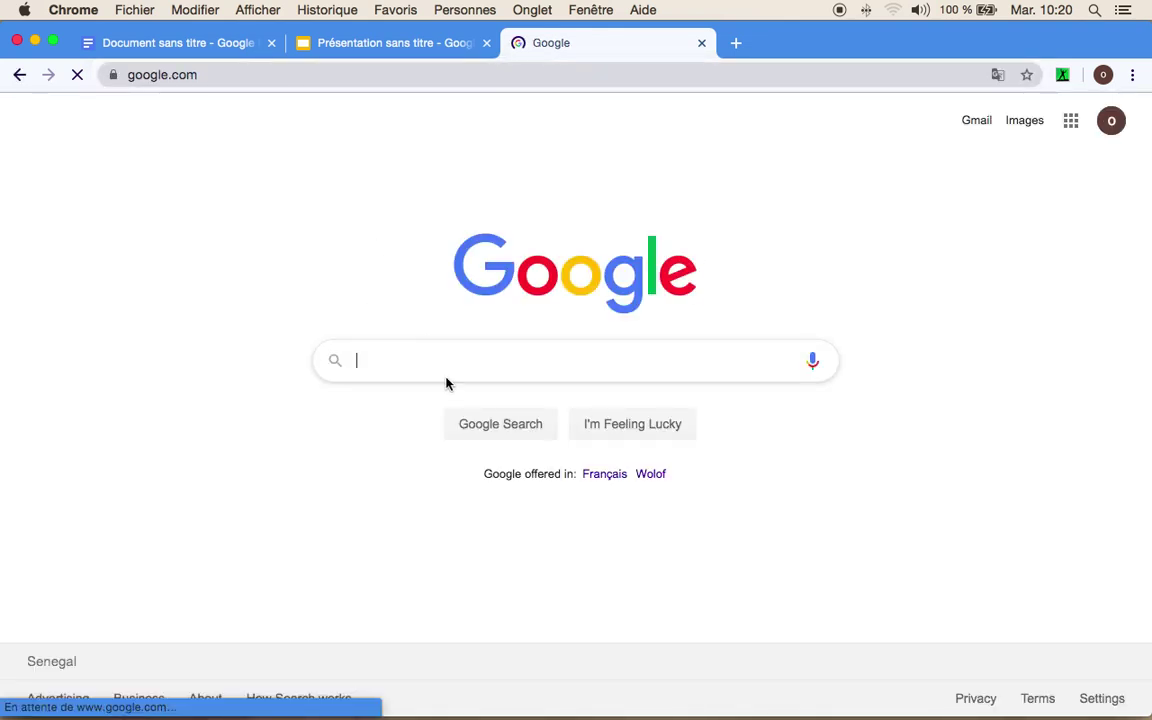
Step: Search Google for "ilovepdf" and open the iLovePDF website from the results
{"action": "type", "text": "ilove"}
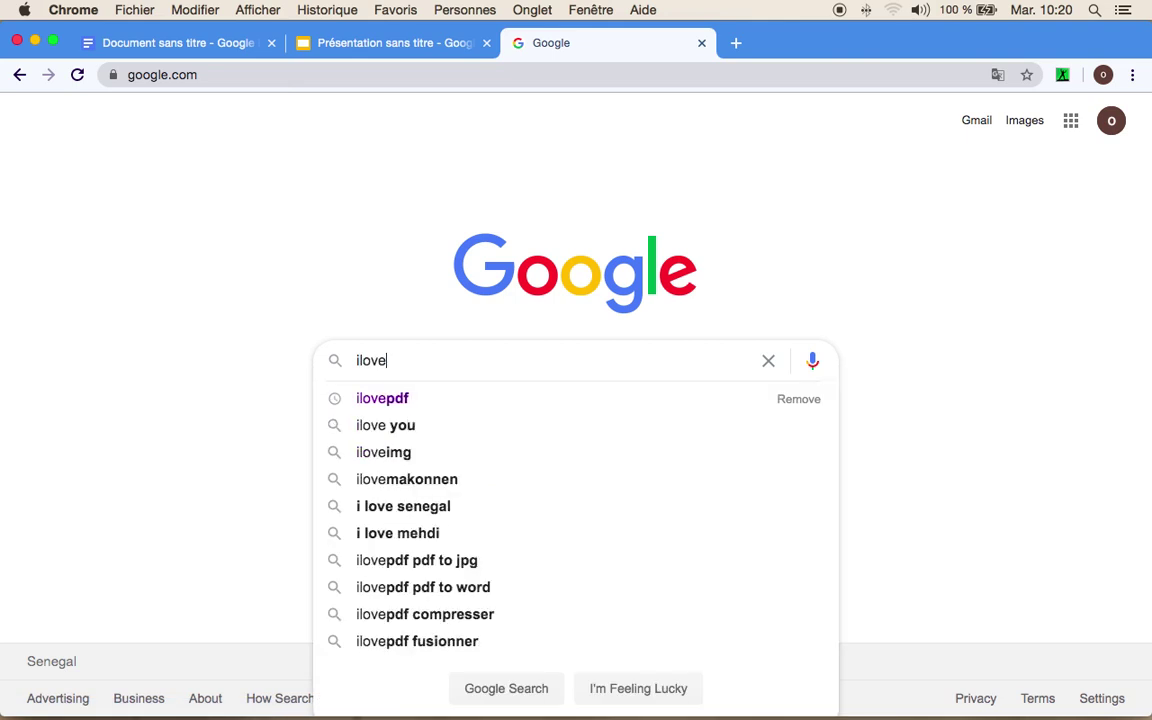
{"action": "key", "text": "Down"}
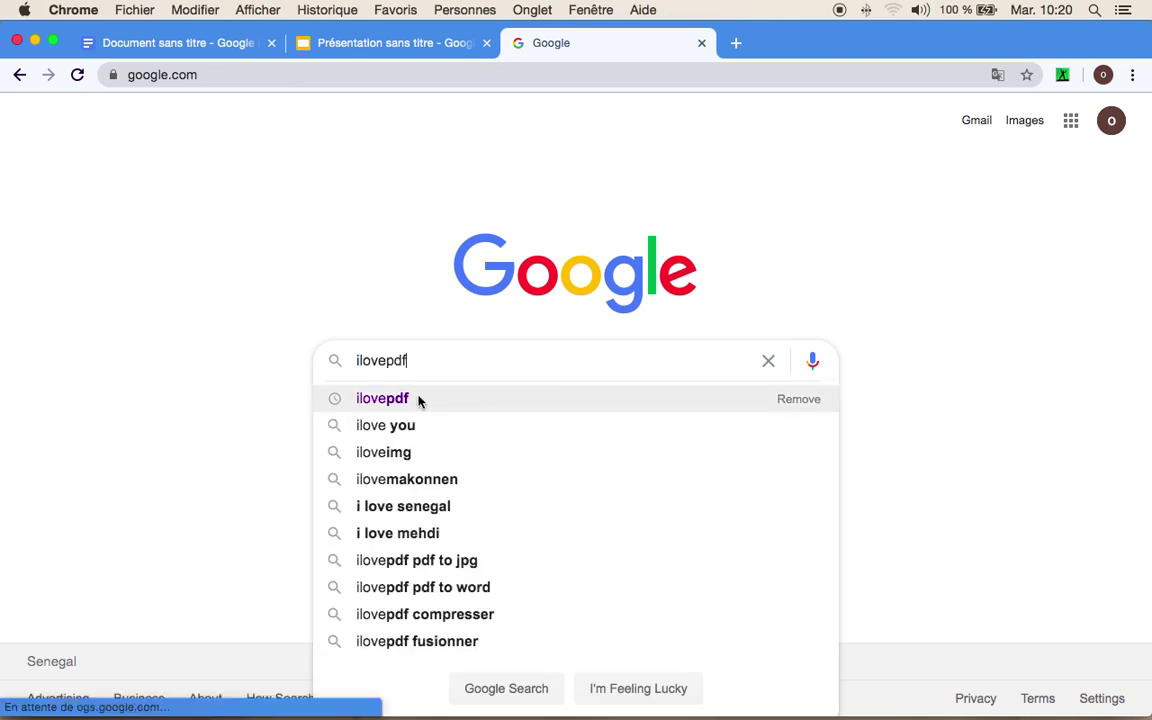
{"action": "key", "text": "Return"}
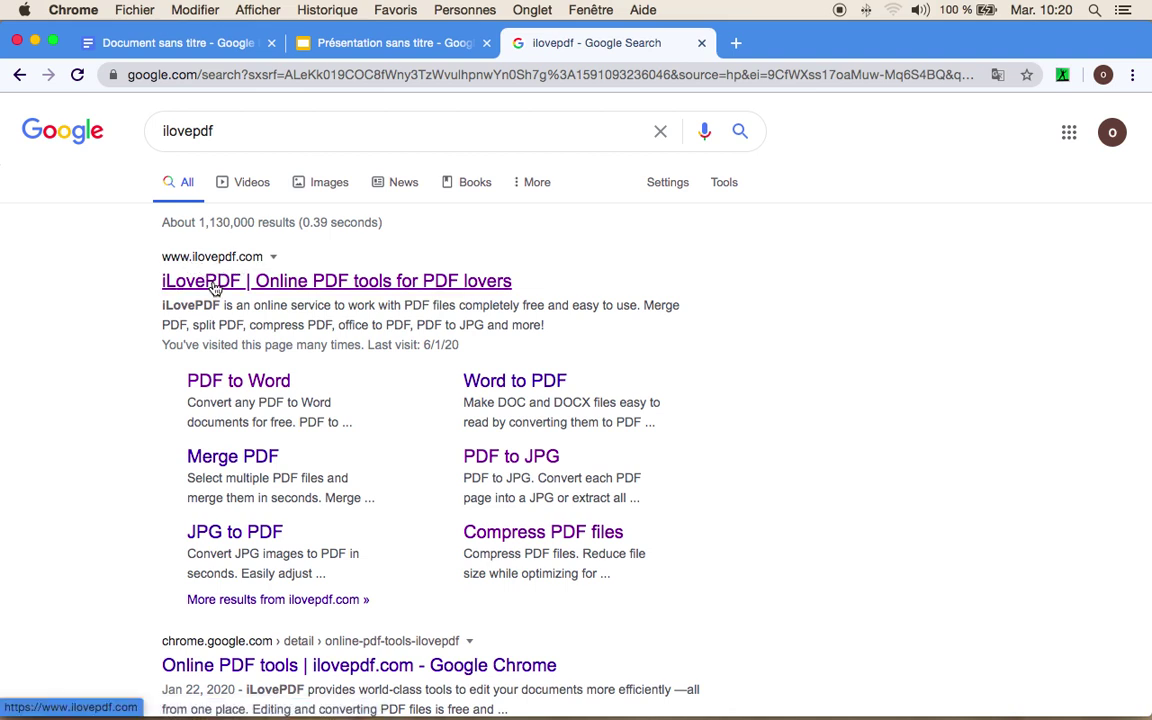
{"action": "left_click", "coordinate": [213, 286]}
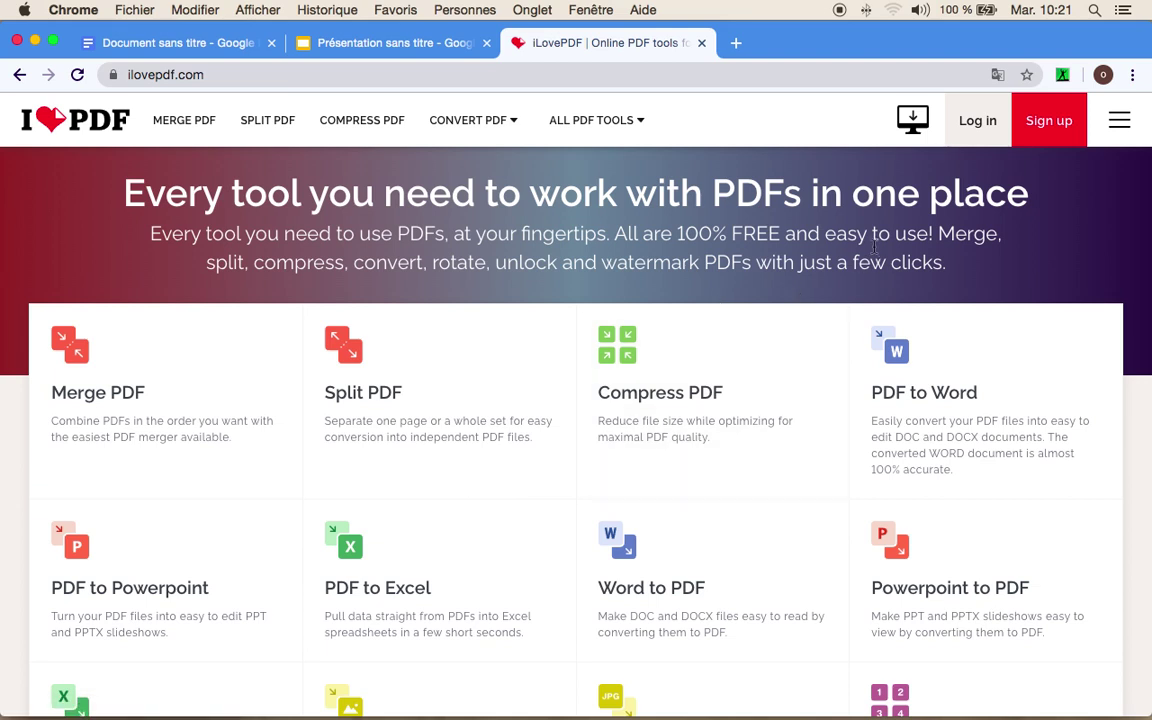
Step: Translate the iLovePDF page into French and open the tool for compressing a PDF
{"action": "left_click", "coordinate": [997, 78]}
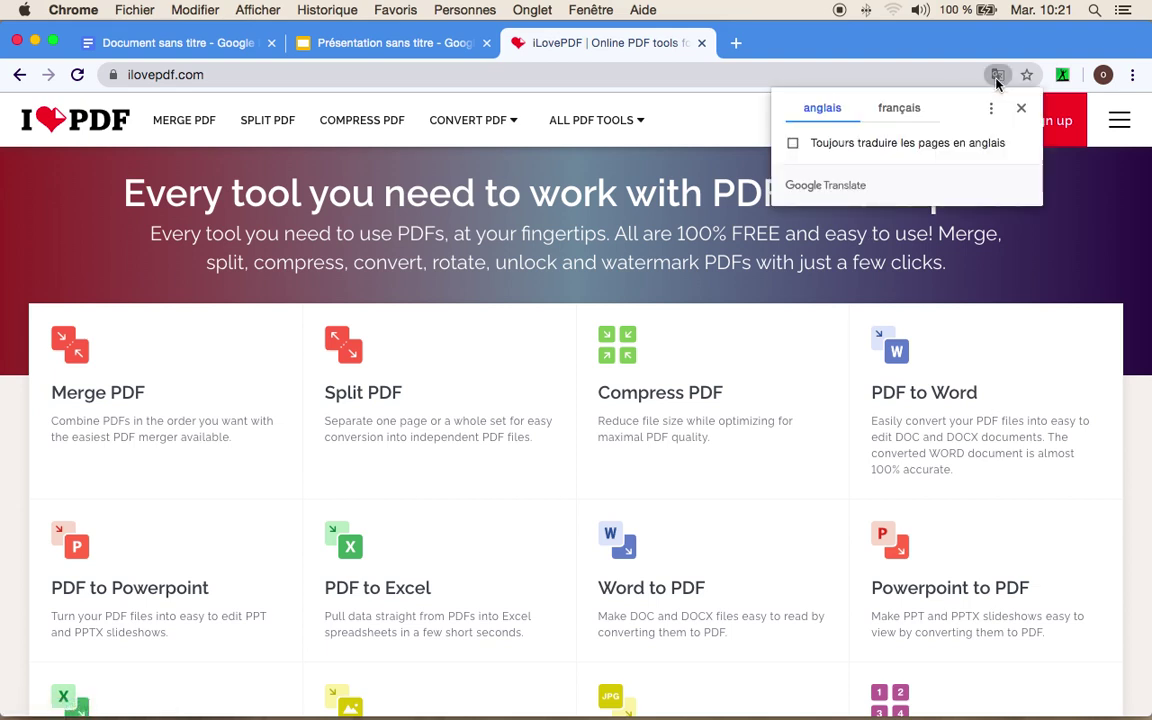
{"action": "left_click", "coordinate": [900, 112]}
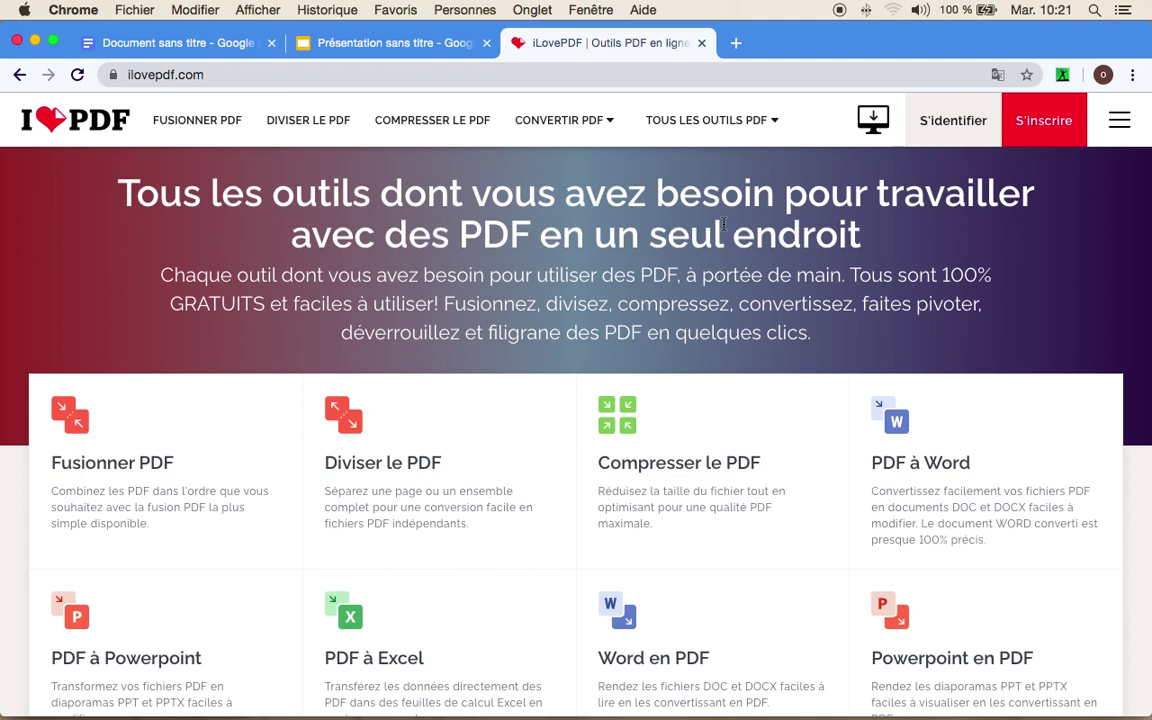
{"action": "mouse_move", "coordinate": [751, 128]}
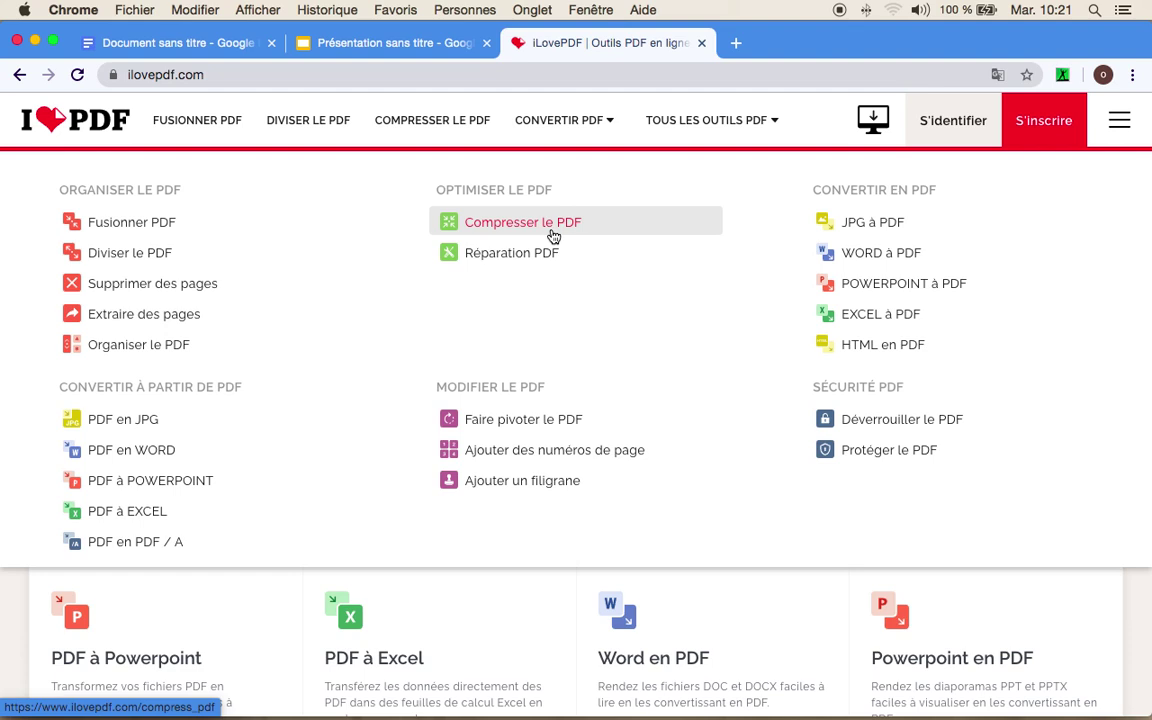
{"action": "left_click", "coordinate": [553, 236]}
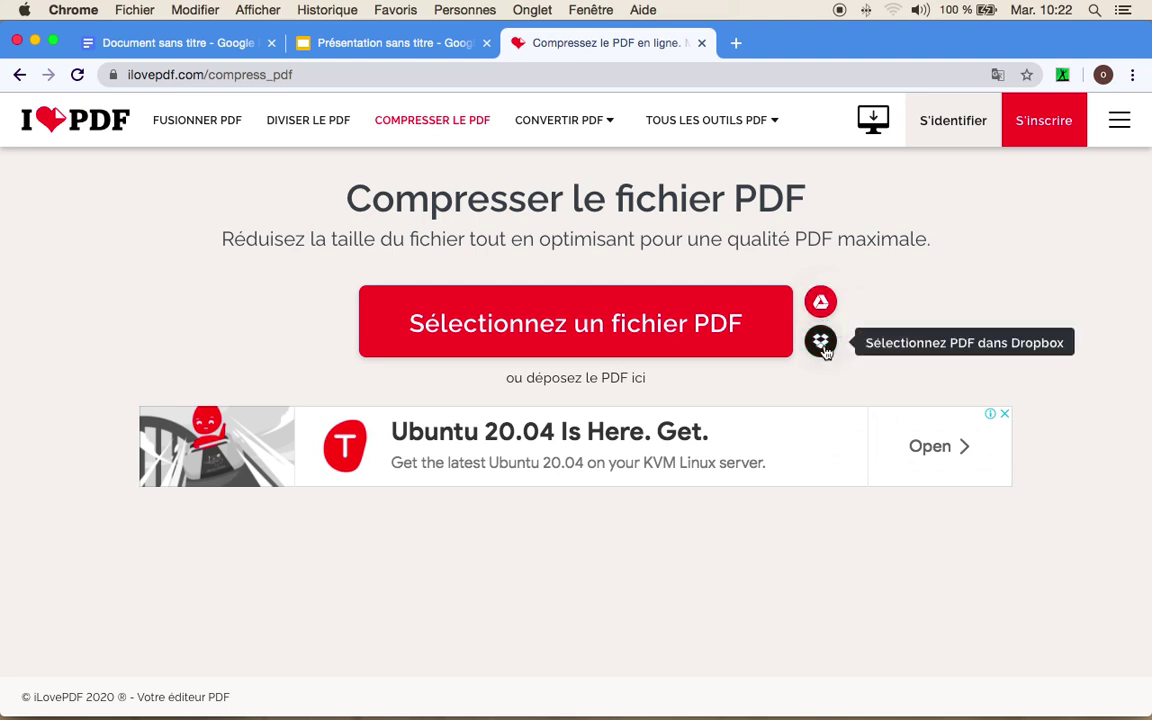
Step: Upload Mon-fichier.pdf from the Bureau folder and compress it with the recommended compression level
{"action": "left_click", "coordinate": [643, 323]}
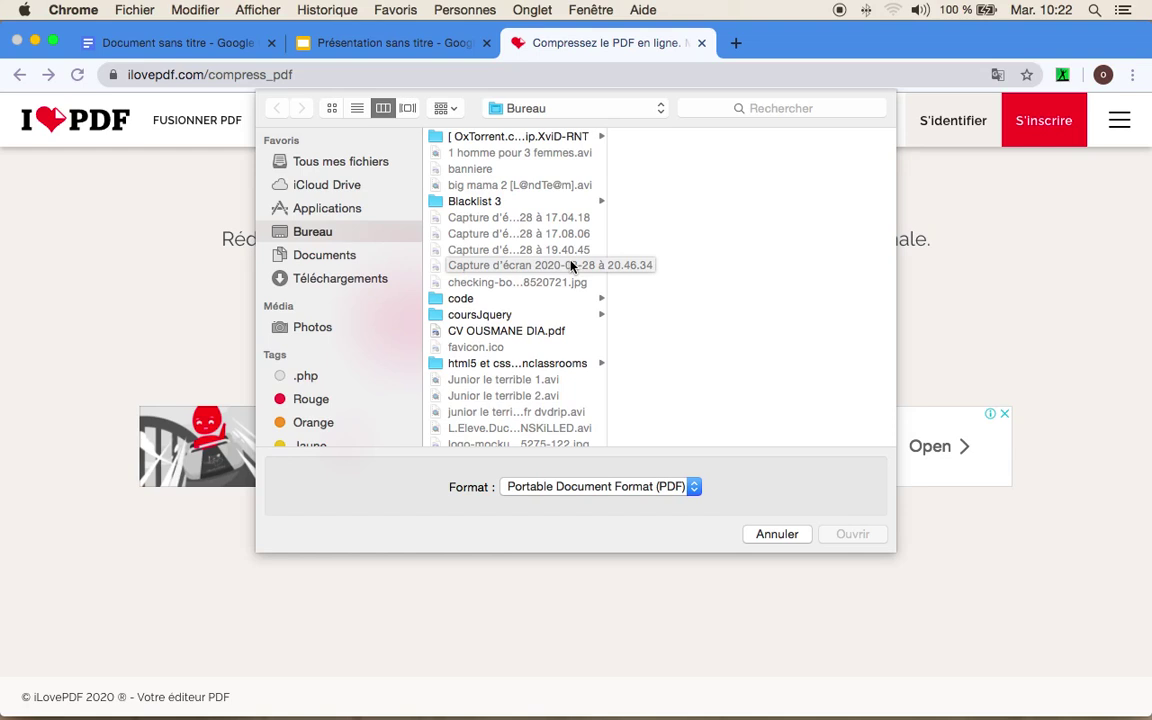
{"action": "scroll", "coordinate": [509, 297], "scroll_direction": "down", "scroll_amount": 2}
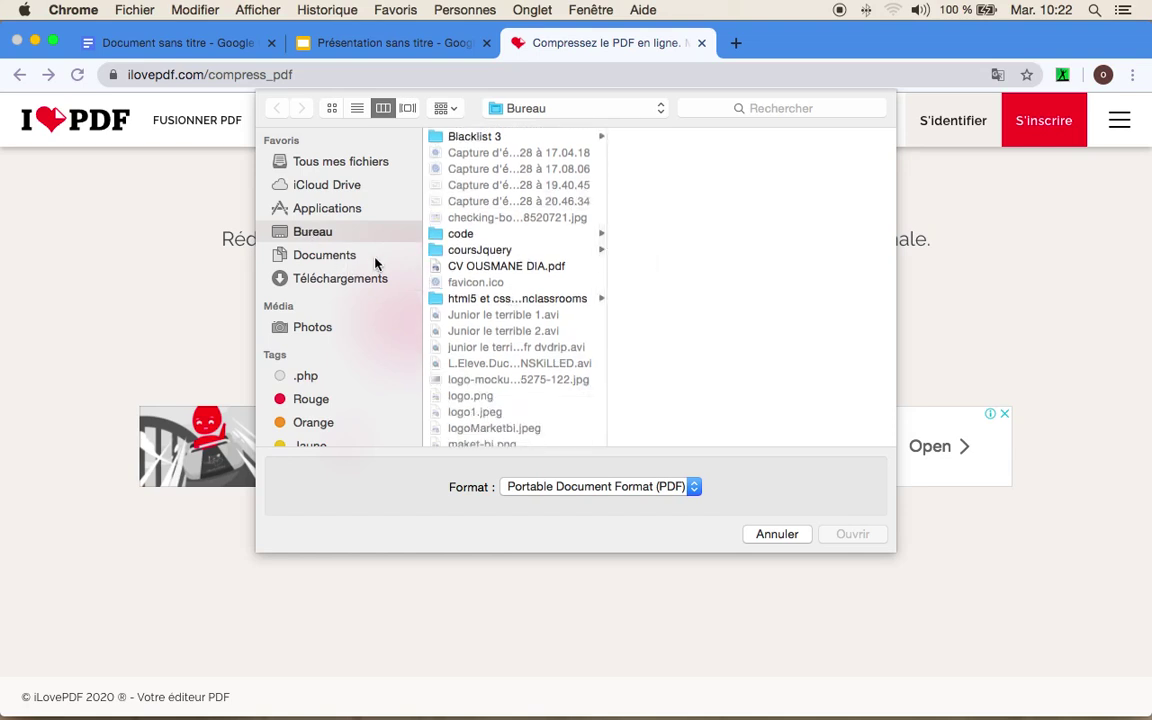
{"action": "scroll", "coordinate": [480, 300], "scroll_direction": "down", "scroll_amount": 5}
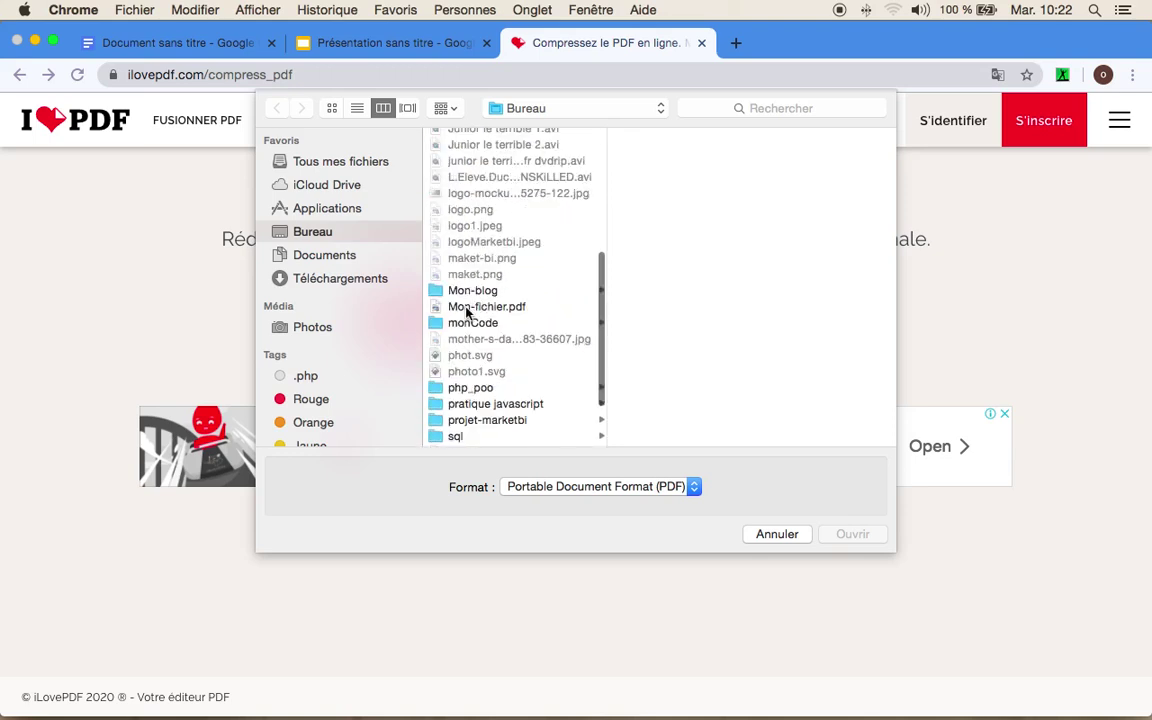
{"action": "left_click", "coordinate": [485, 308]}
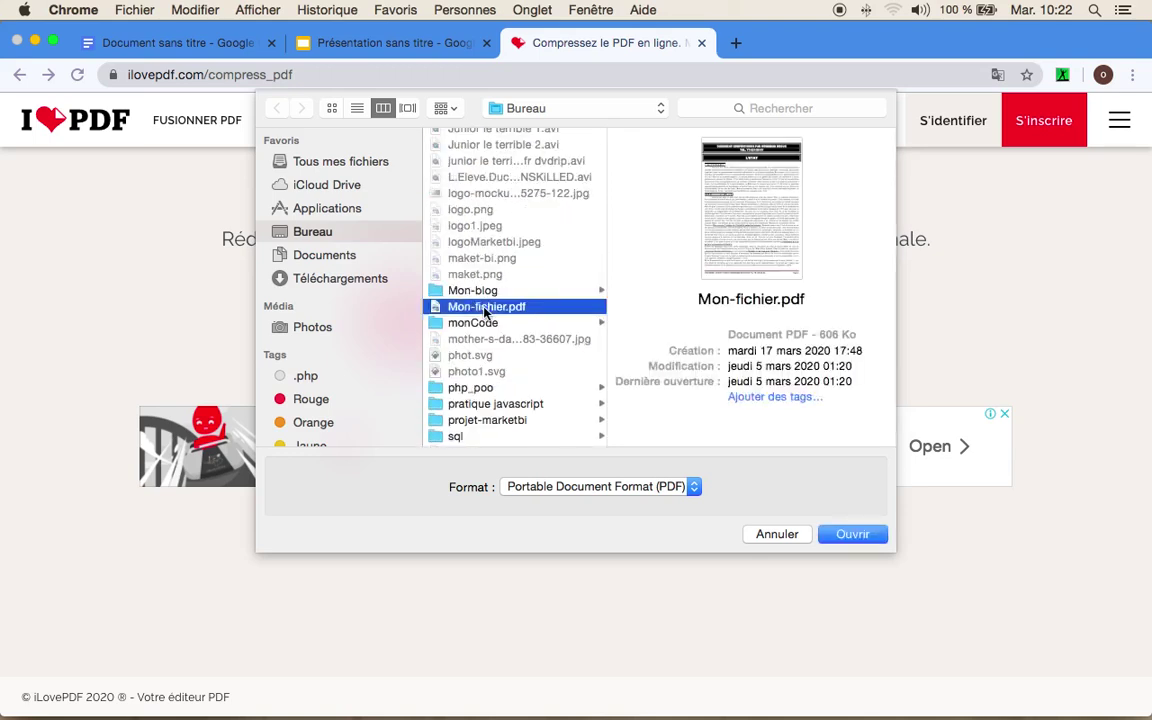
{"action": "left_click", "coordinate": [853, 535]}
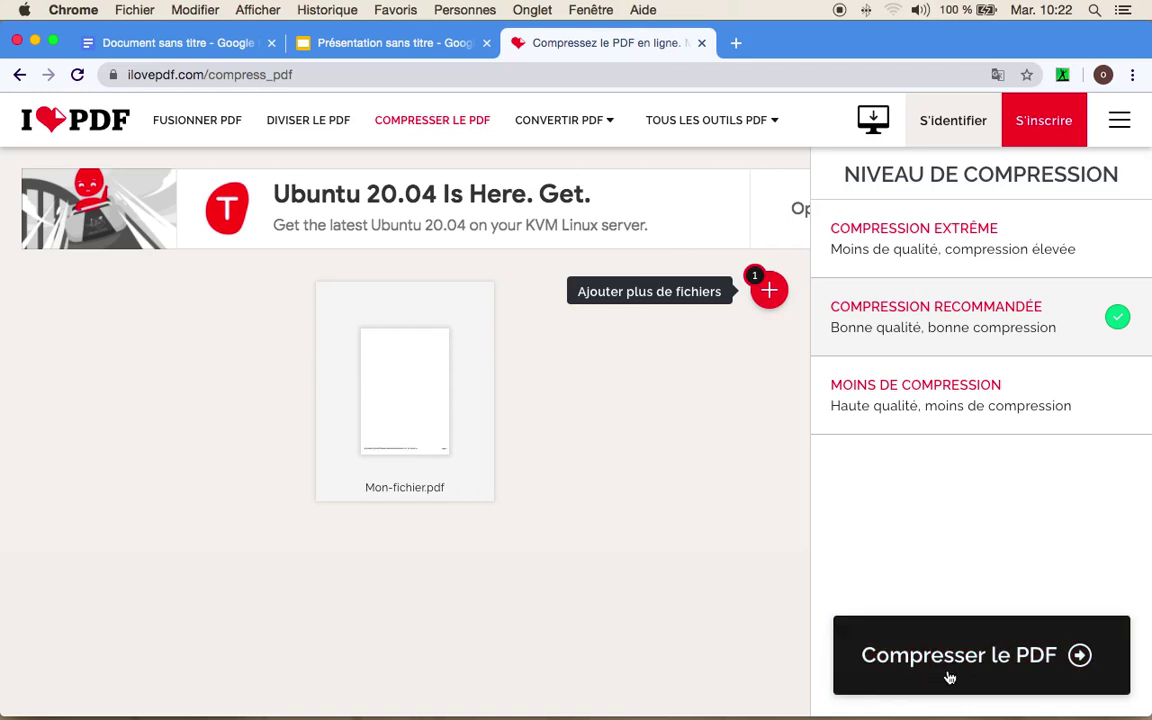
{"action": "left_click", "coordinate": [1029, 678]}
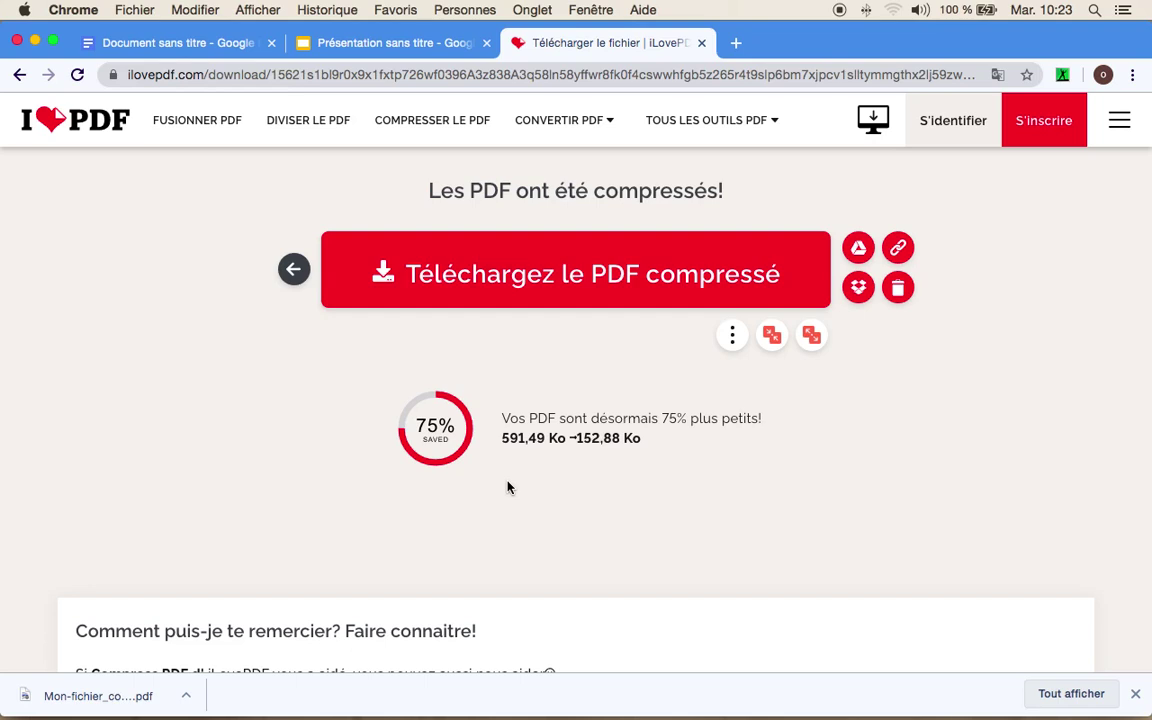
Step: Reveal the downloaded Mon-fichier_compressed.pdf in Finder and open it in Preview
{"action": "left_click", "coordinate": [187, 698]}
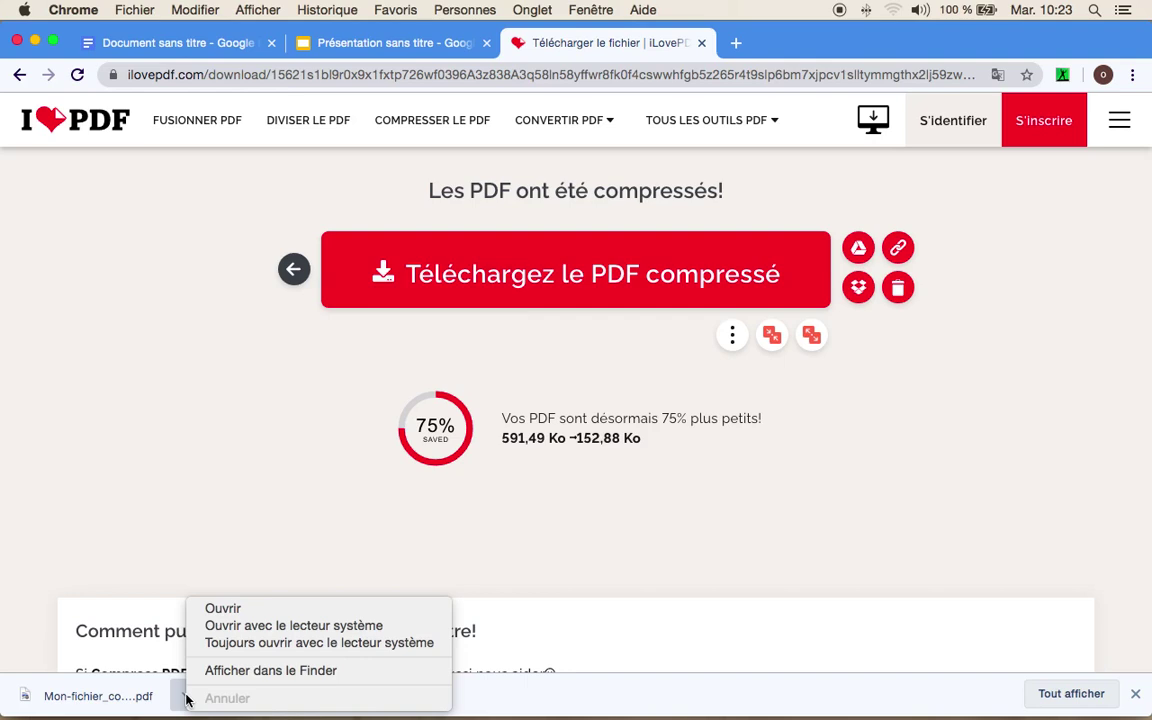
{"action": "left_click", "coordinate": [255, 680]}
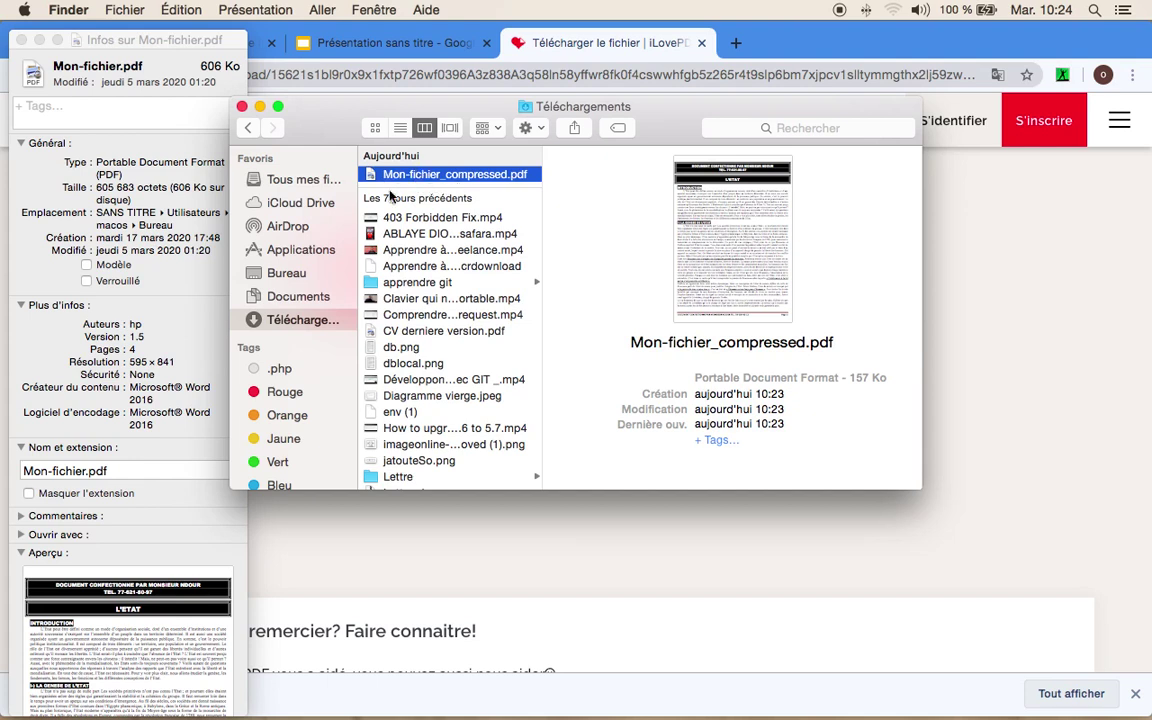
{"action": "double_click", "coordinate": [480, 175]}
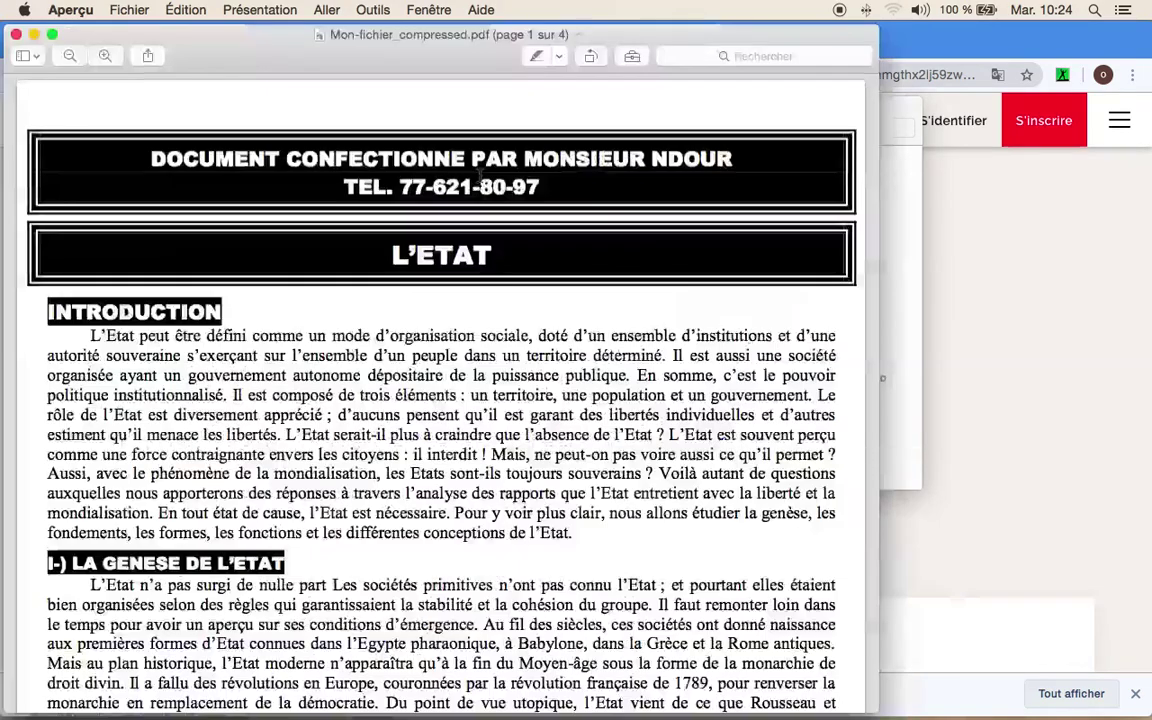
Step: Look through all pages of the compressed PDF to check the quality of the text
{"action": "scroll", "coordinate": [470, 280], "scroll_direction": "down", "scroll_amount": 10}
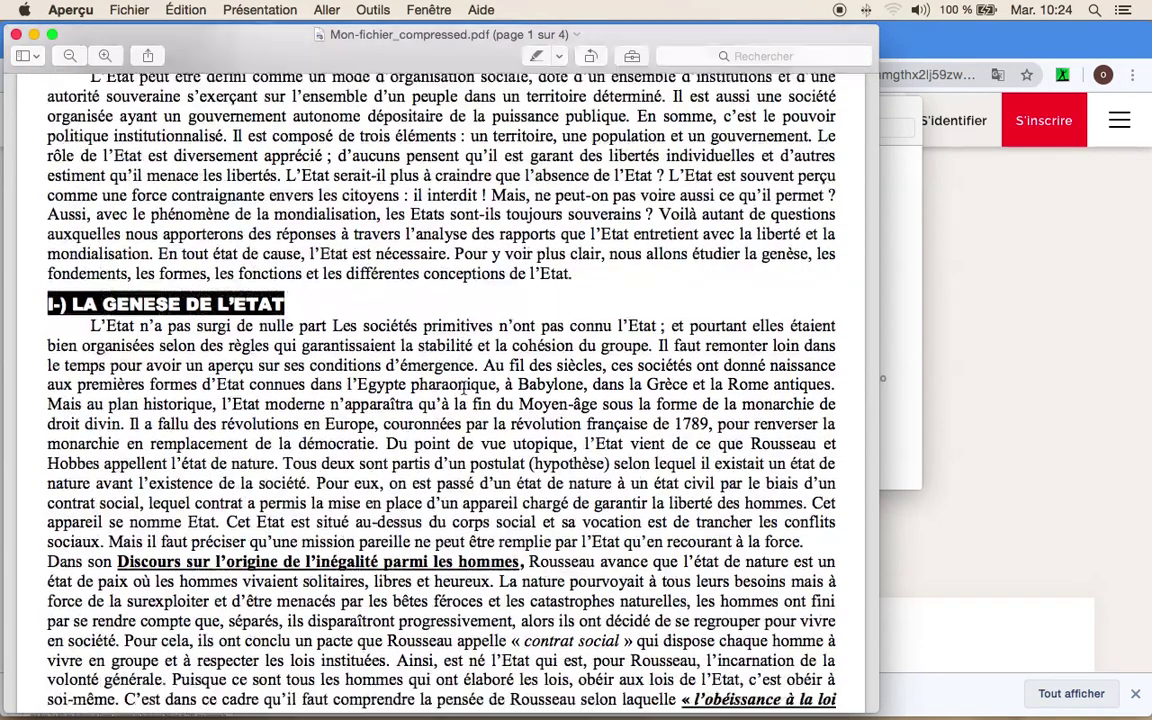
{"action": "scroll", "coordinate": [463, 390], "scroll_direction": "down", "scroll_amount": 6}
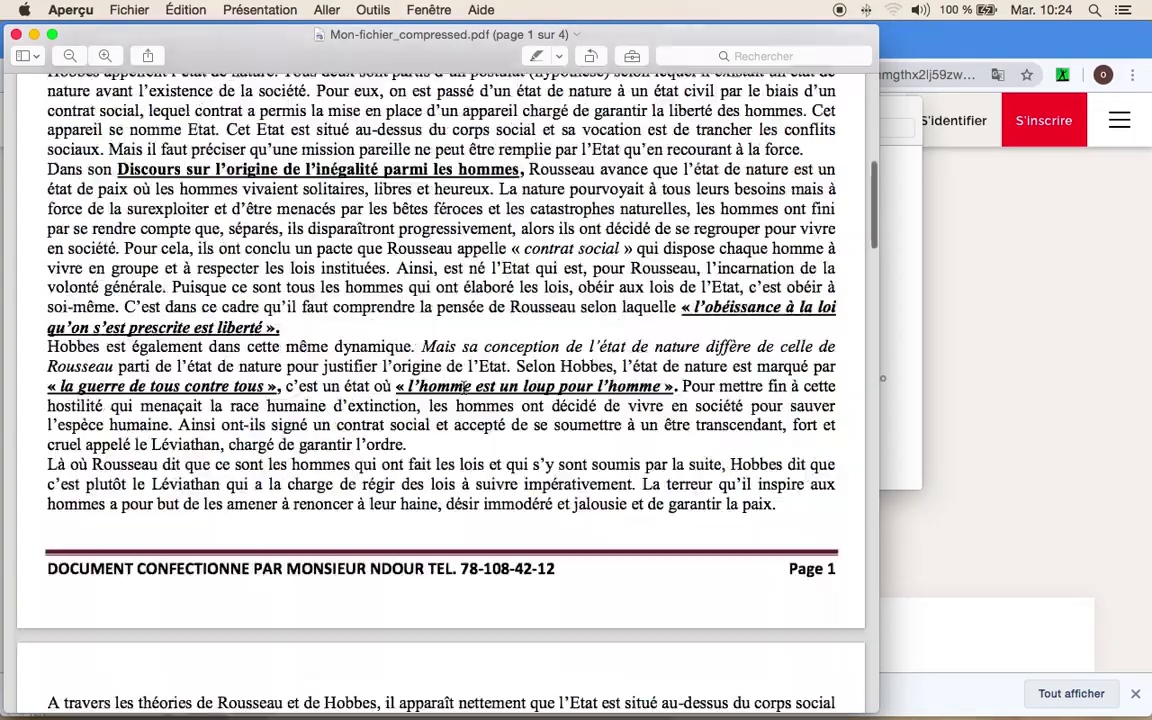
{"action": "scroll", "coordinate": [463, 390], "scroll_direction": "down", "scroll_amount": 20}
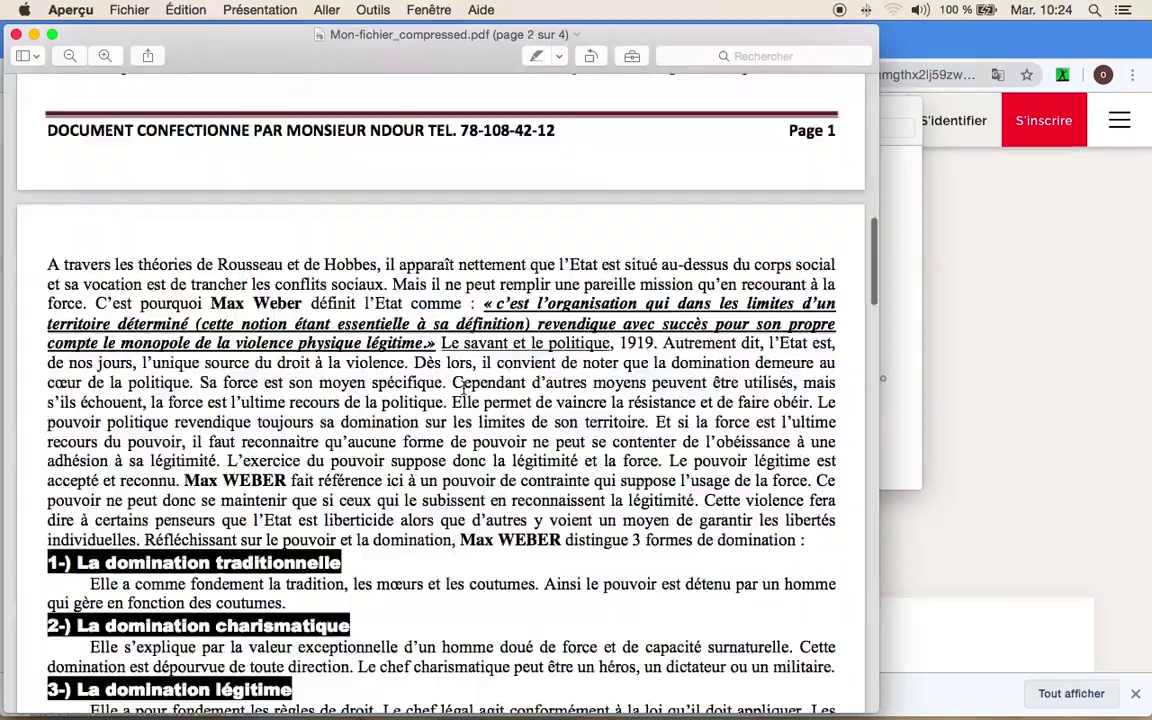
{"action": "scroll", "coordinate": [463, 388], "scroll_direction": "down", "scroll_amount": 20}
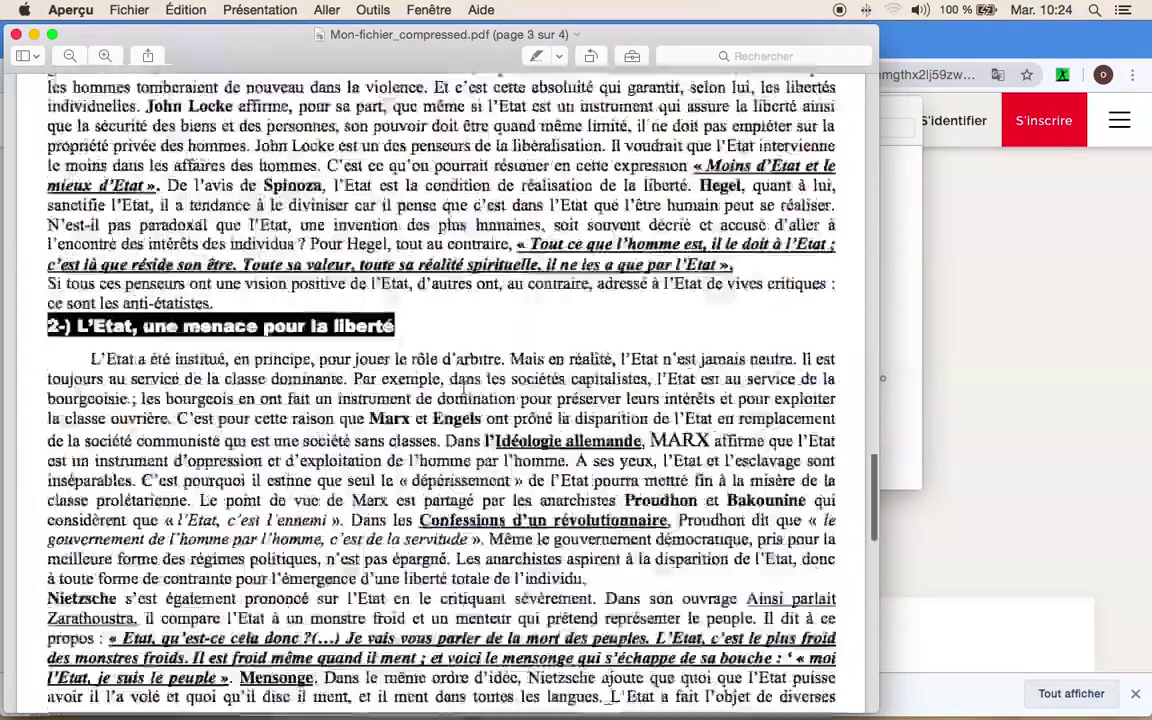
{"action": "scroll", "coordinate": [463, 388], "scroll_direction": "down", "scroll_amount": 9}
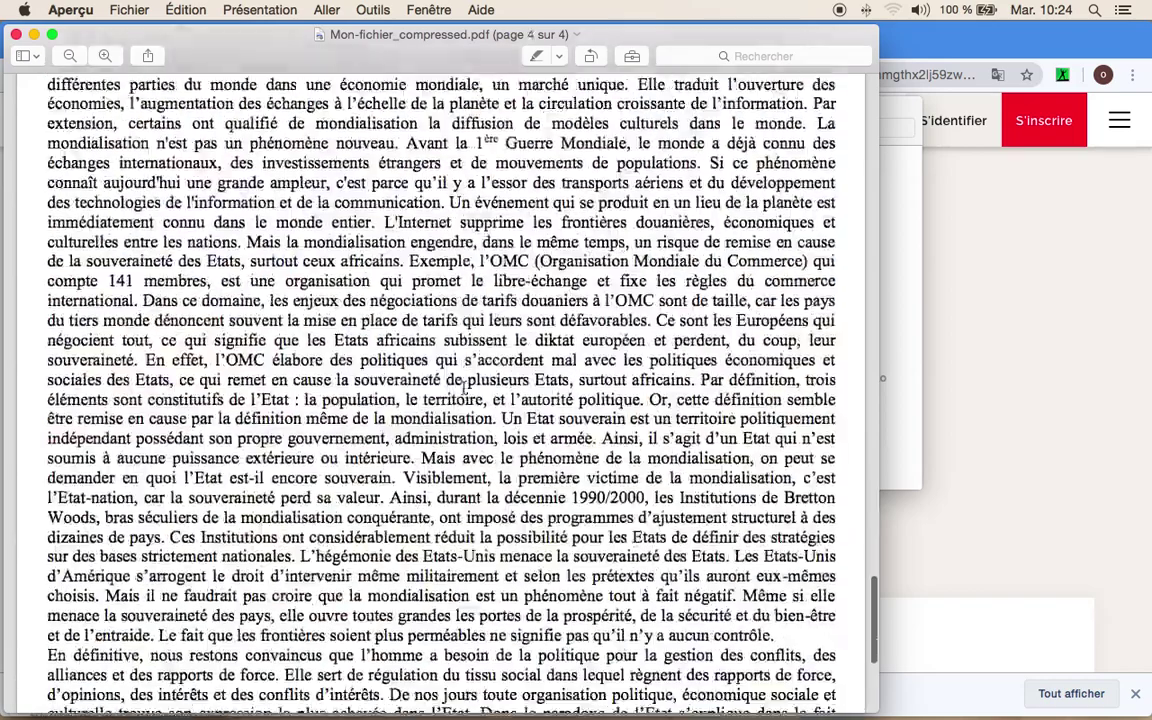
{"action": "scroll", "coordinate": [463, 388], "scroll_direction": "up", "scroll_amount": 20}
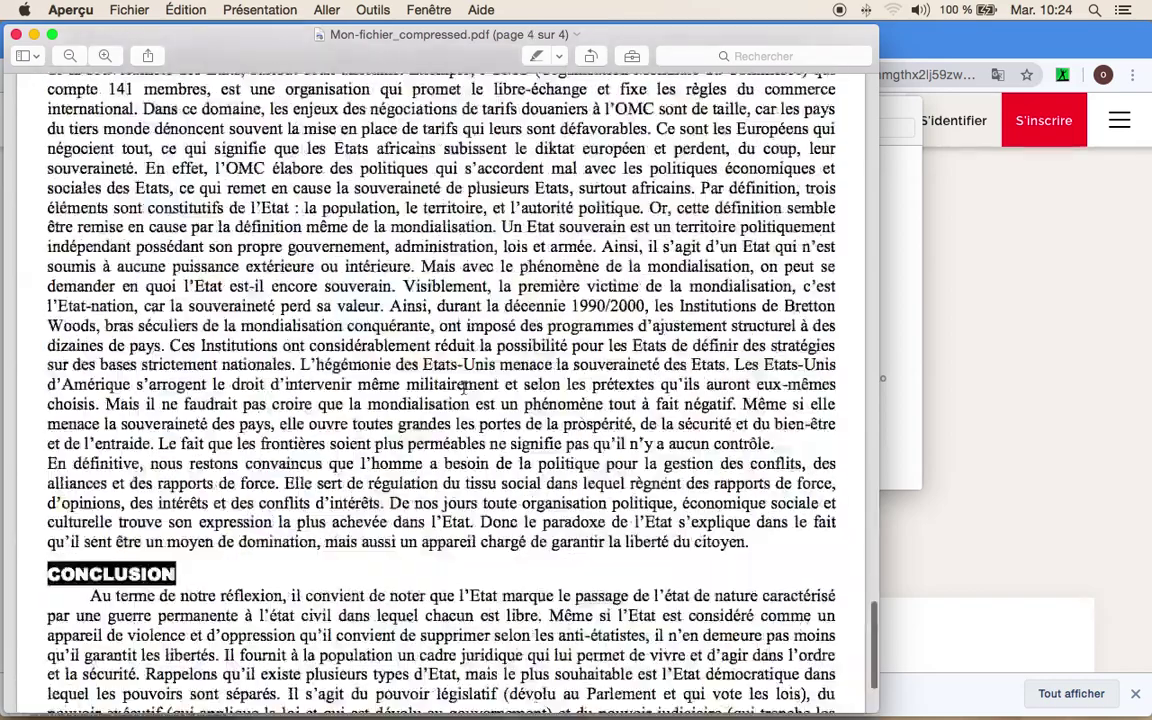
Step: Switch back to Chrome, show the additional tools offered for the compressed PDF, and return to the iLovePDF home page
{"action": "left_click", "coordinate": [985, 314]}
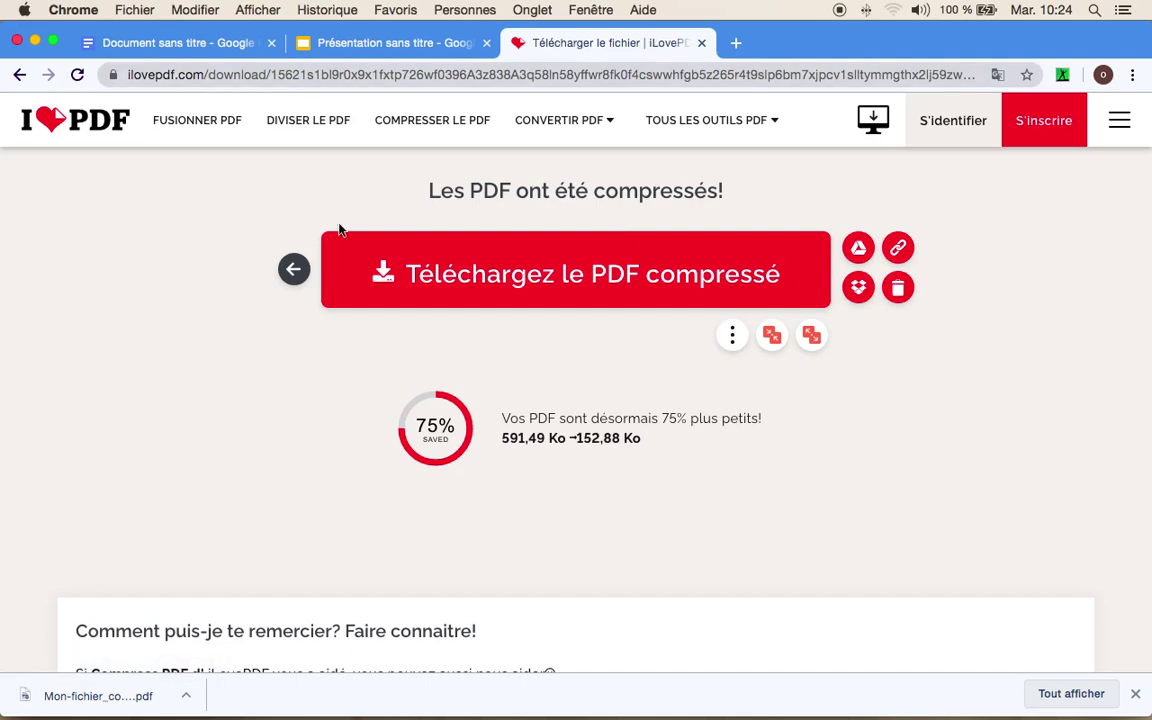
{"action": "left_click", "coordinate": [732, 335]}
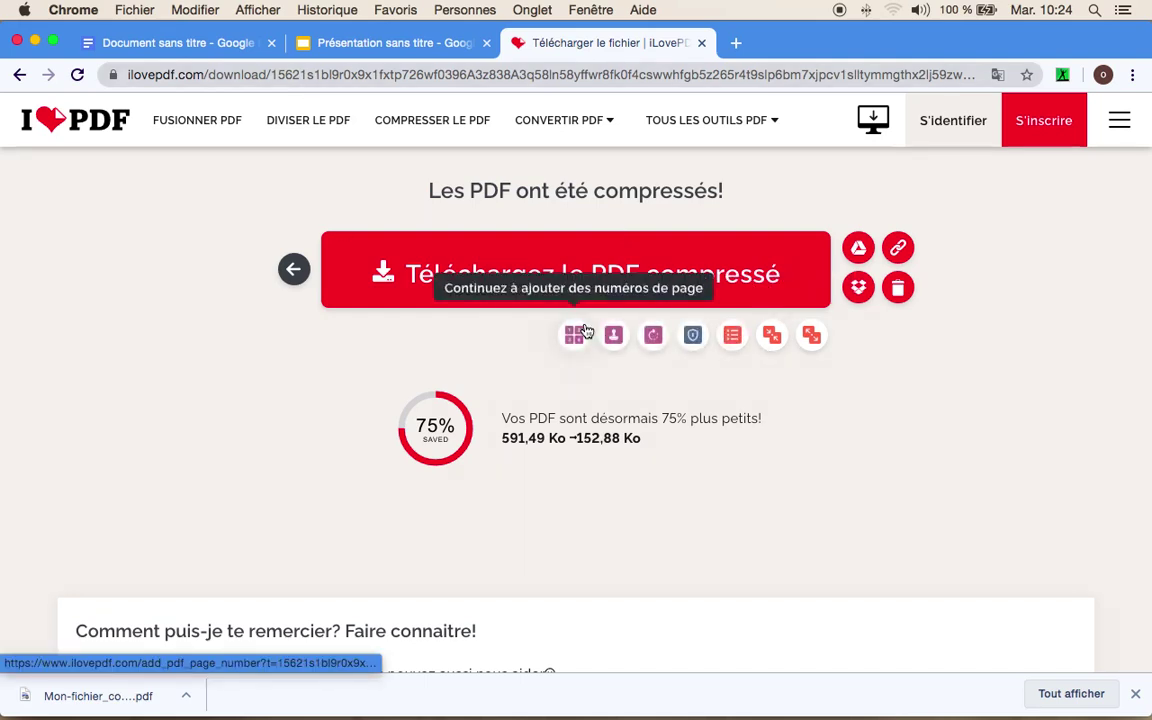
{"action": "left_click", "coordinate": [60, 133]}
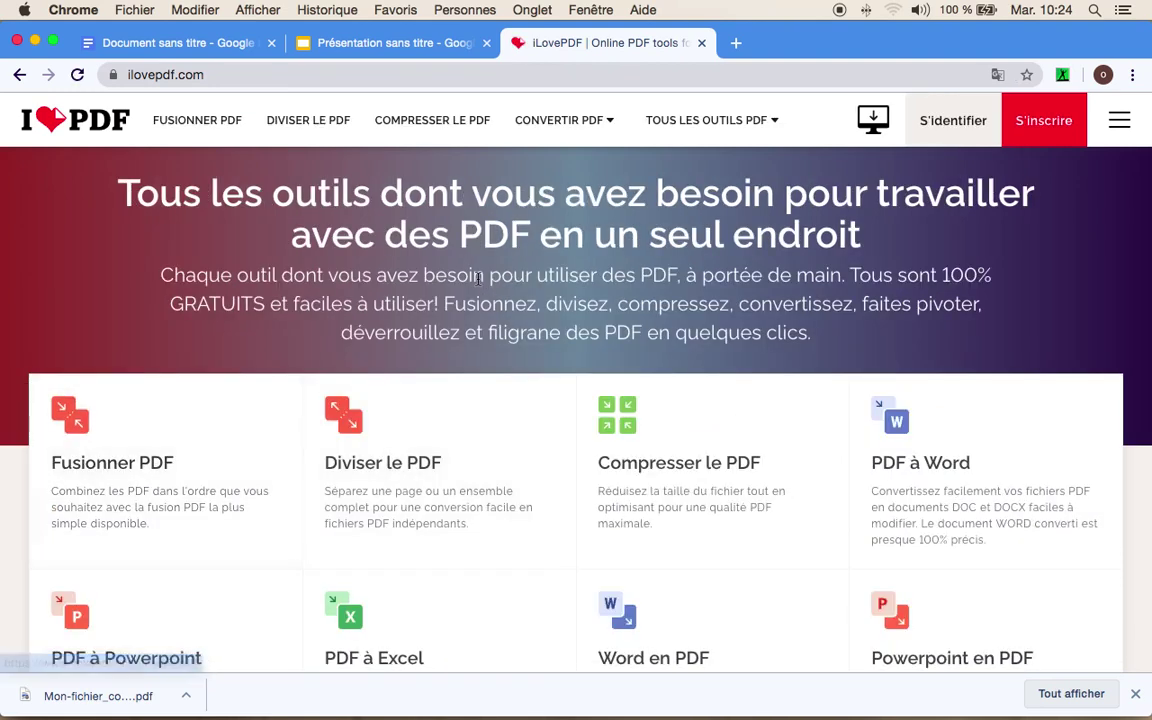
Step: Switch to the open Google Slides presentation "Présentation sans titre"
{"action": "mouse_move", "coordinate": [748, 129]}
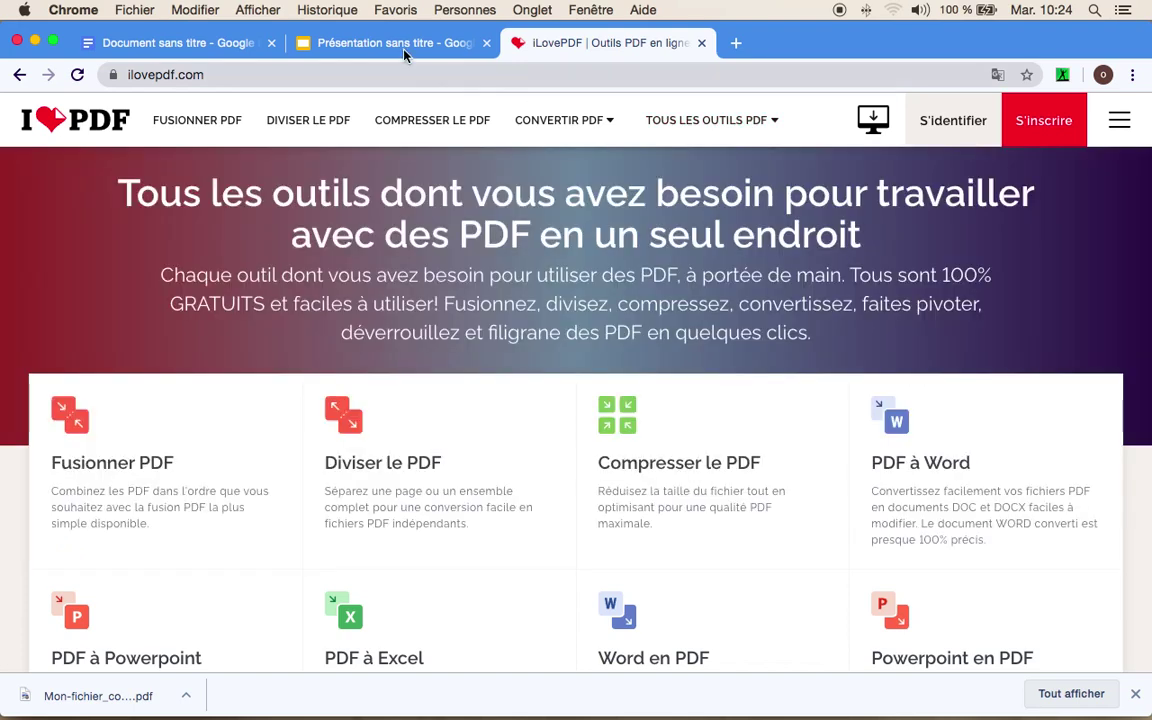
{"action": "left_click", "coordinate": [391, 43]}
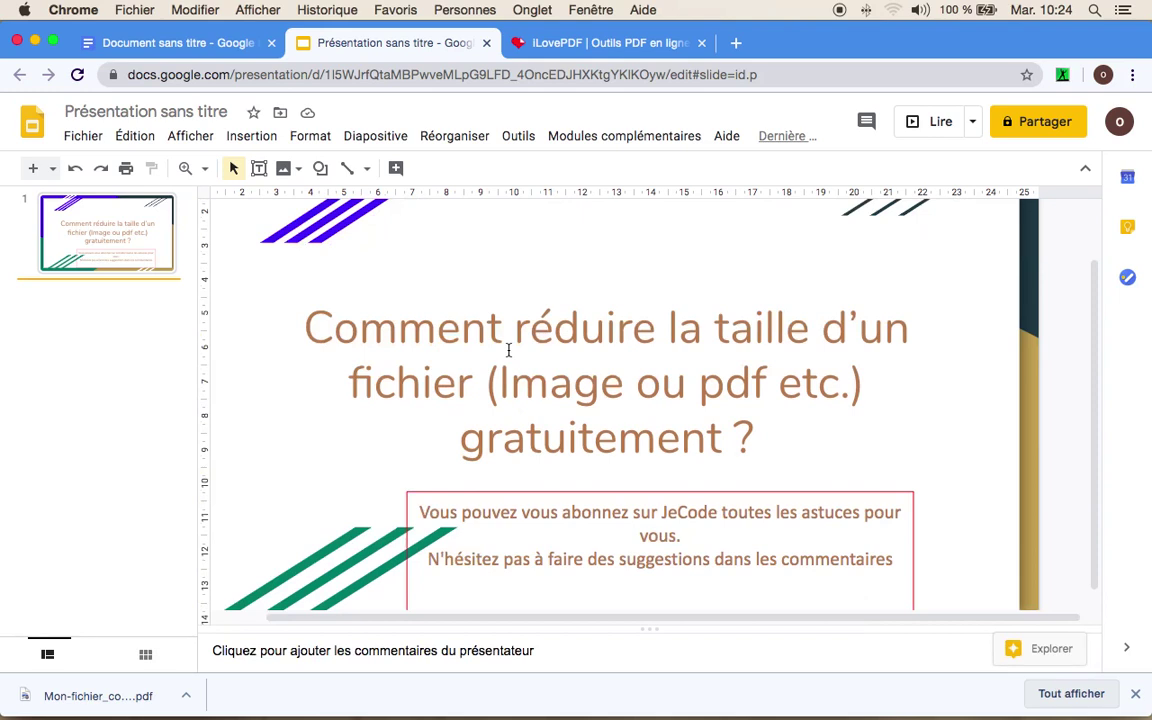